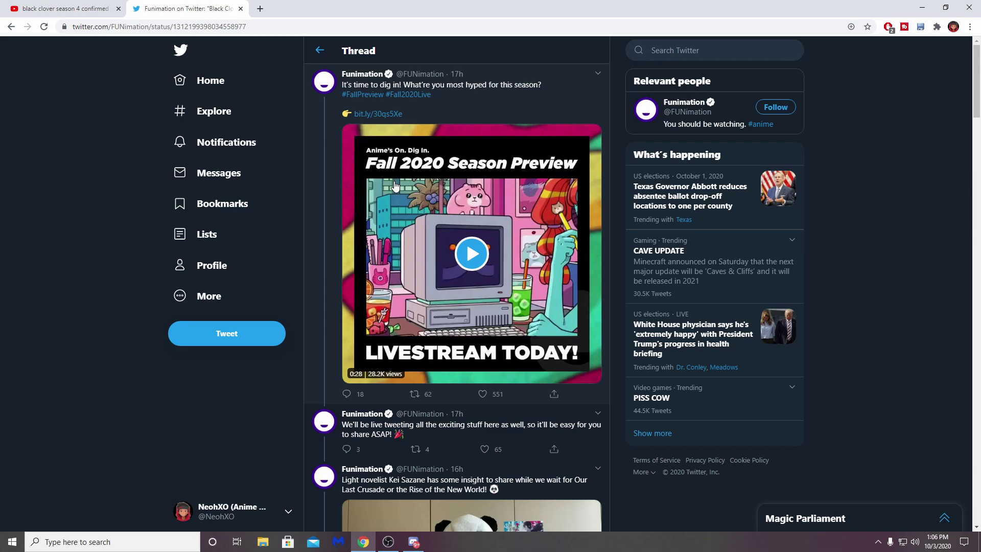
scroll(330, 189, "down", 3)
scroll(330, 190, "down", 3)
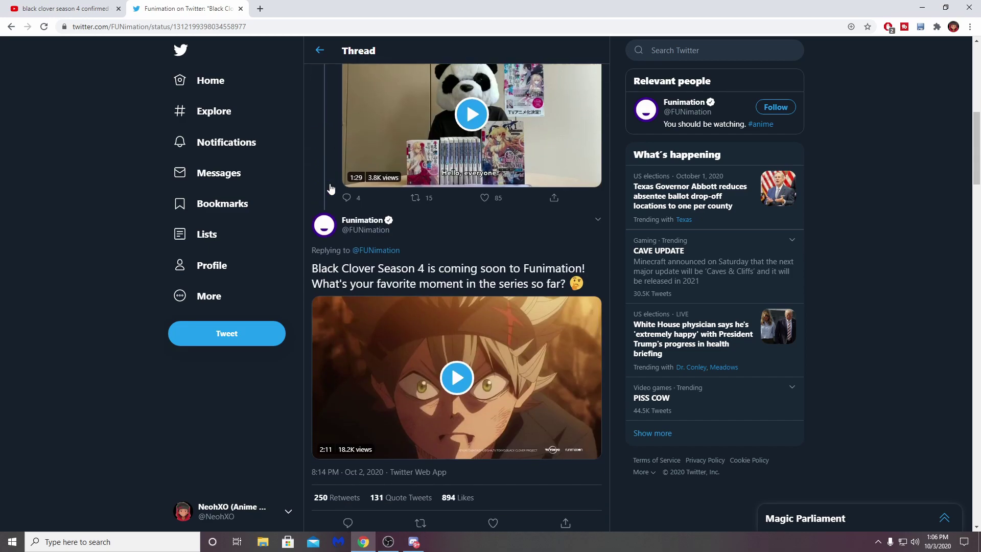
scroll(330, 191, "down", 2)
scroll(387, 247, "up", 1)
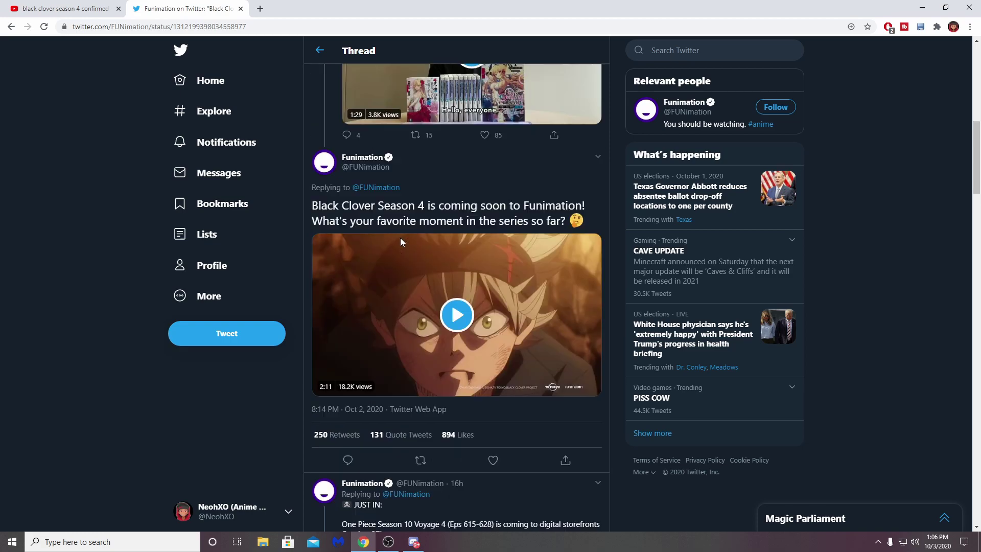
scroll(400, 237, "up", 1)
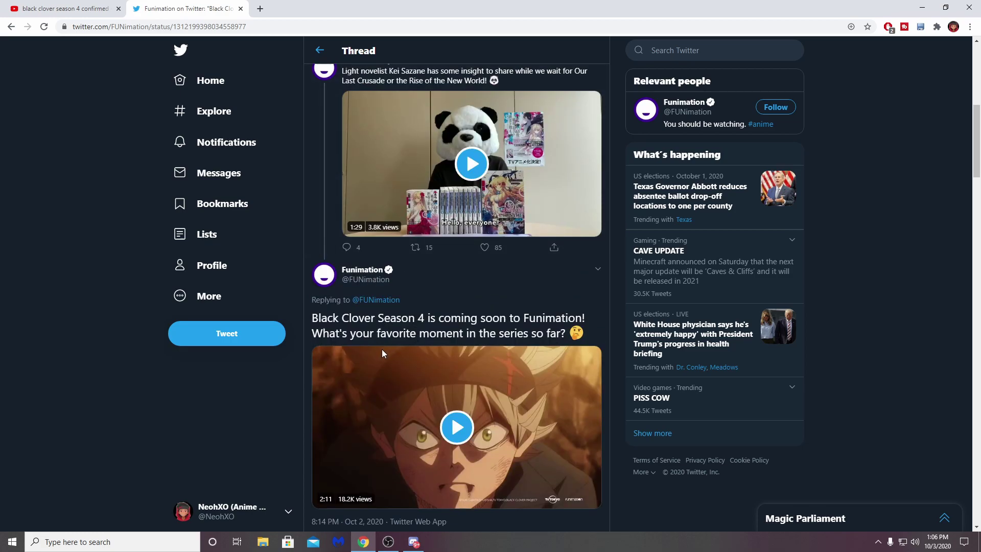
scroll(382, 353, "down", 1)
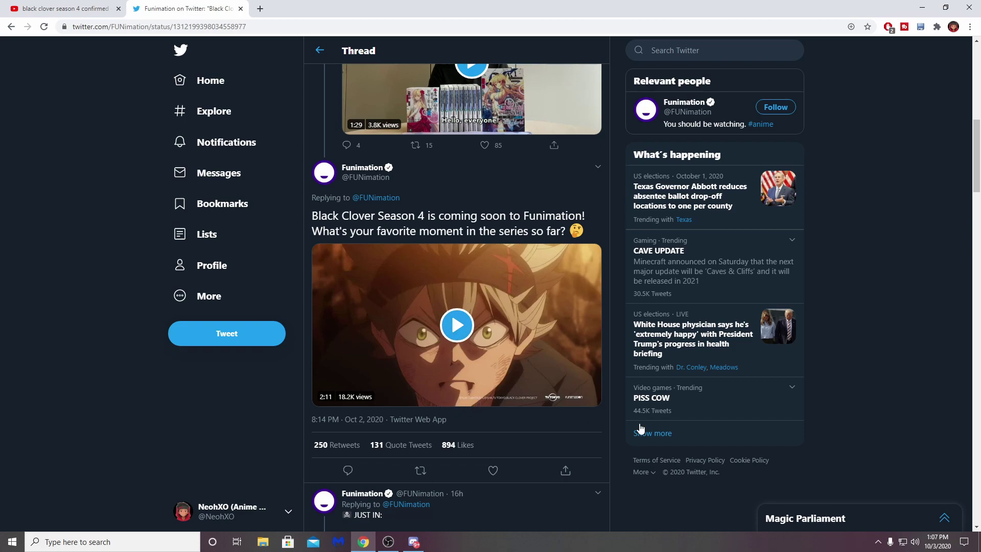
- Turn the system volume down slightly
left_click(914, 542)
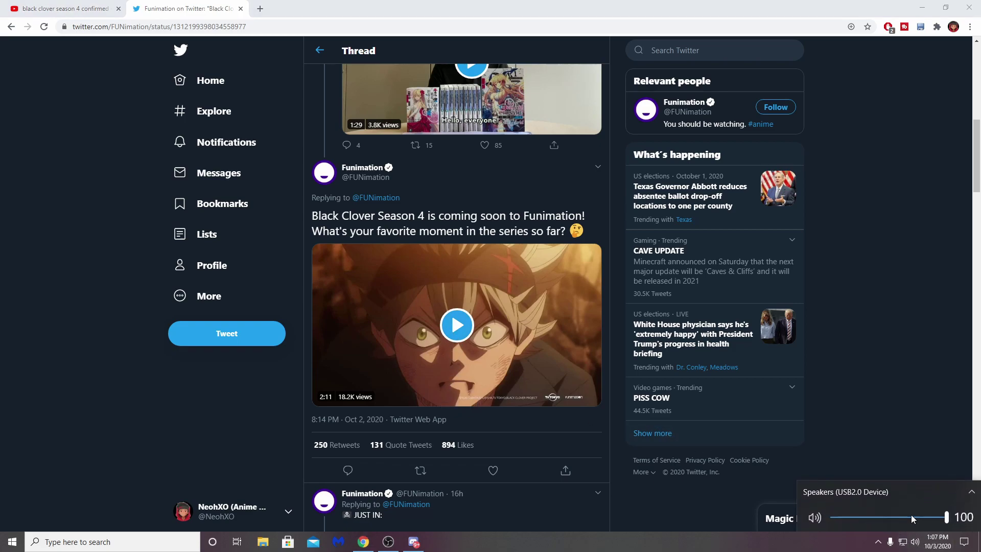
left_click_drag(855, 517, 846, 518)
left_click(856, 421)
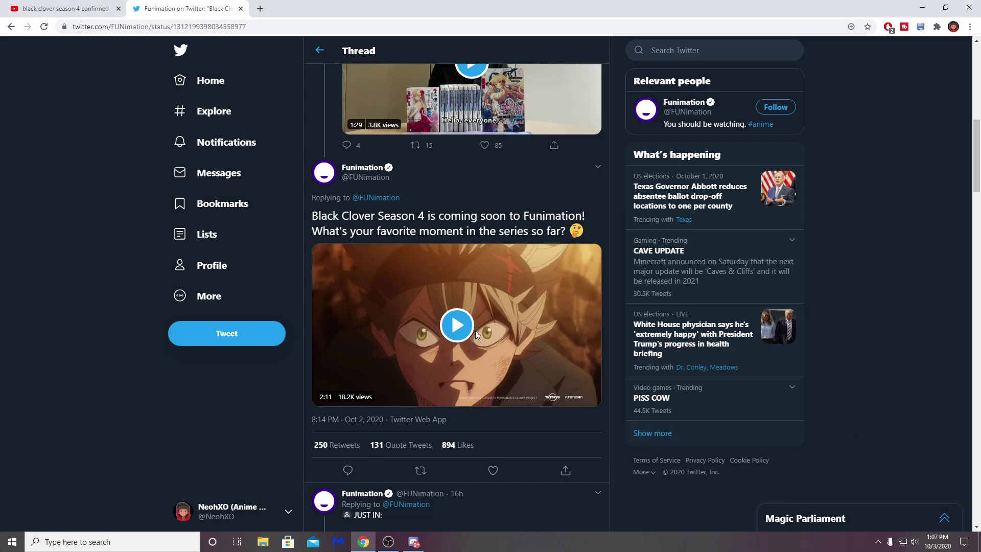
- Play the Black Clover video and pause it at 1:54 on the 'Season 4 Coming Soon' title card
left_click(360, 370)
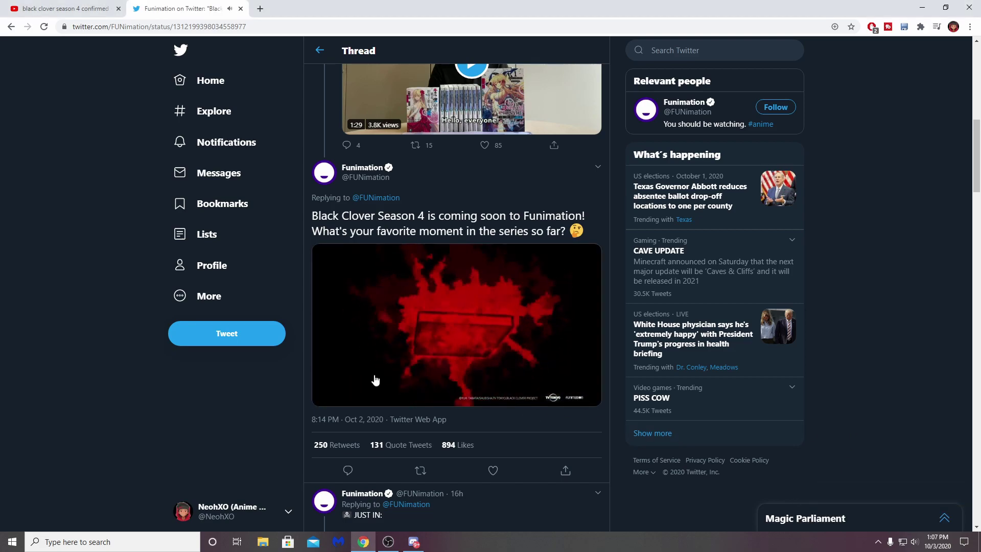
left_click(387, 350)
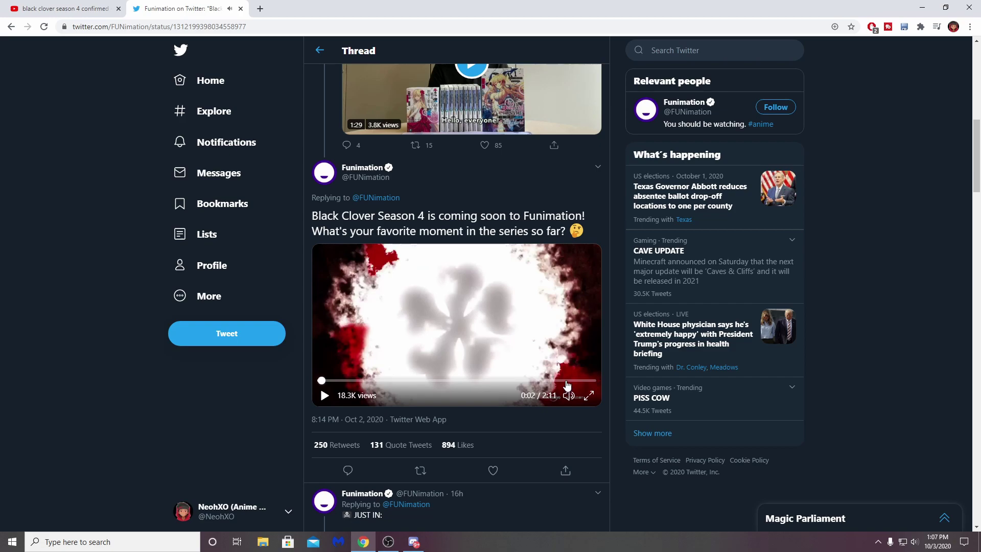
left_click_drag(565, 381, 552, 381)
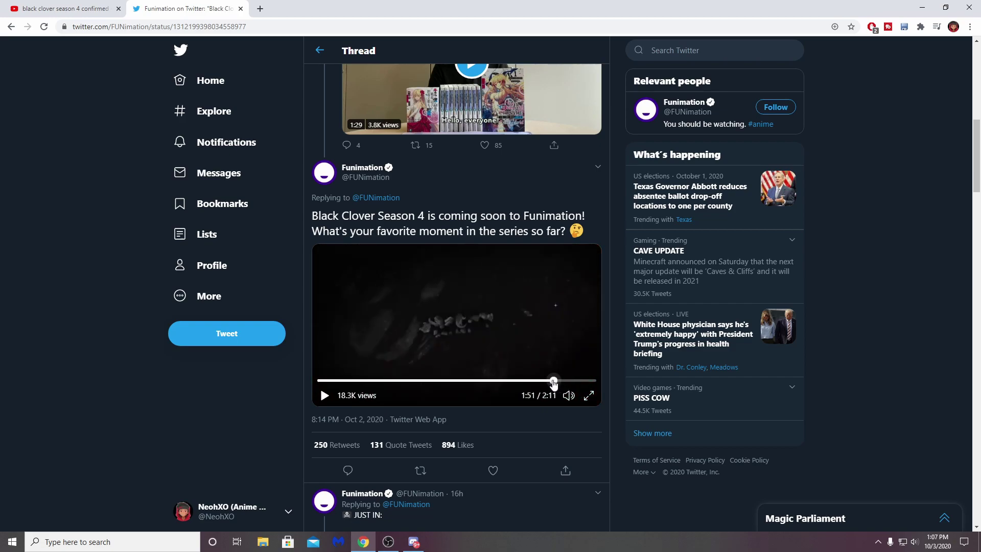
left_click(323, 396)
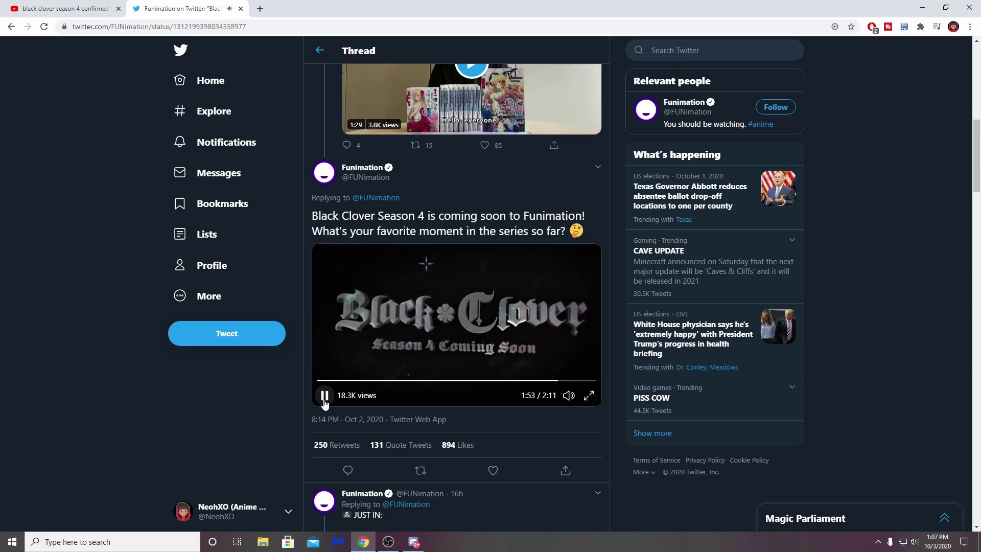
left_click(323, 400)
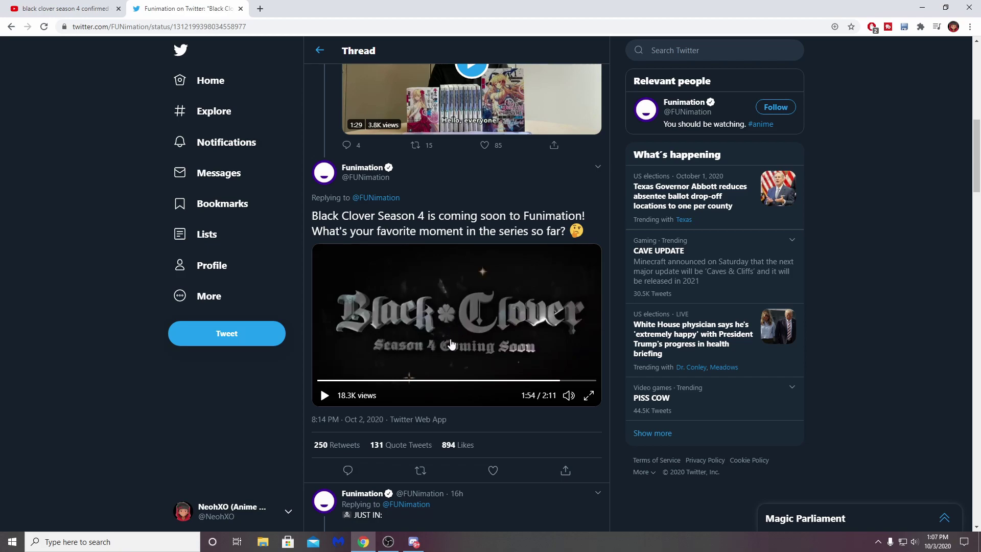
- Switch the audio playback device to the SteelSeries Arctis 1 headset
left_click(914, 542)
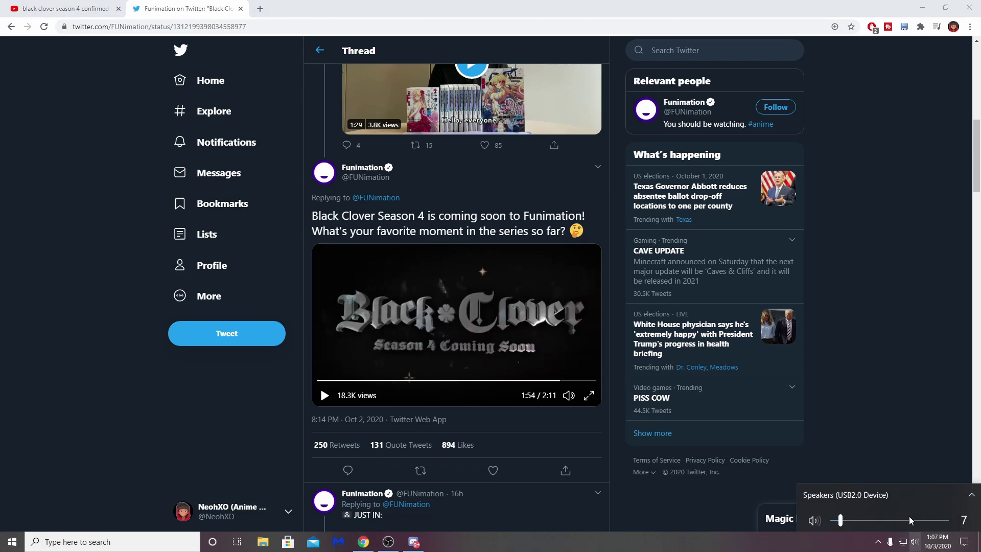
left_click(850, 493)
scroll(885, 481, "down", 1)
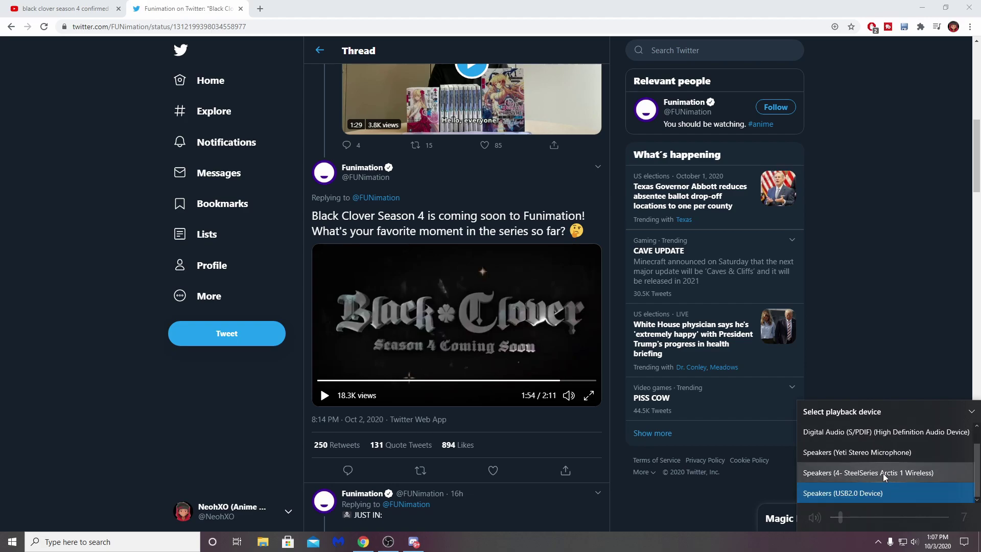
left_click(885, 477)
left_click(869, 416)
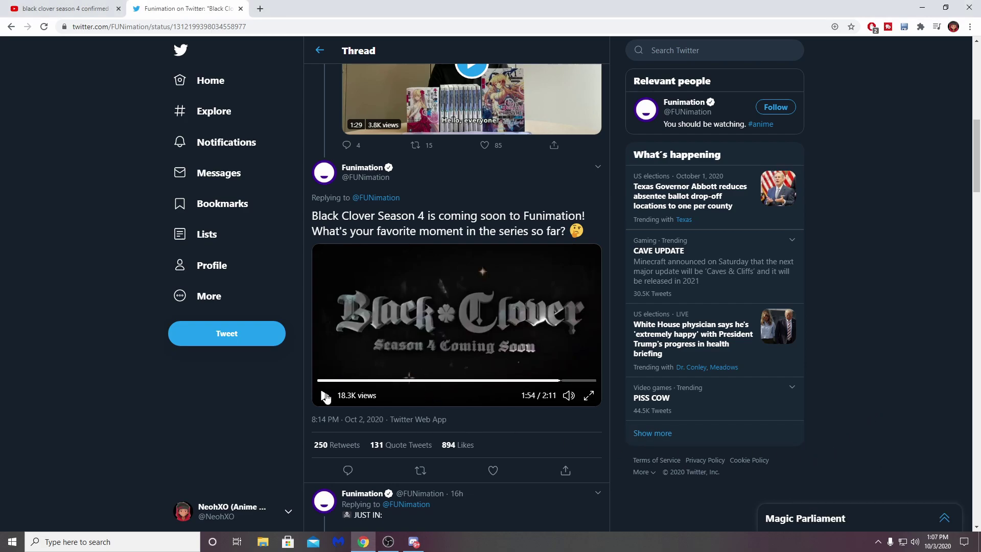